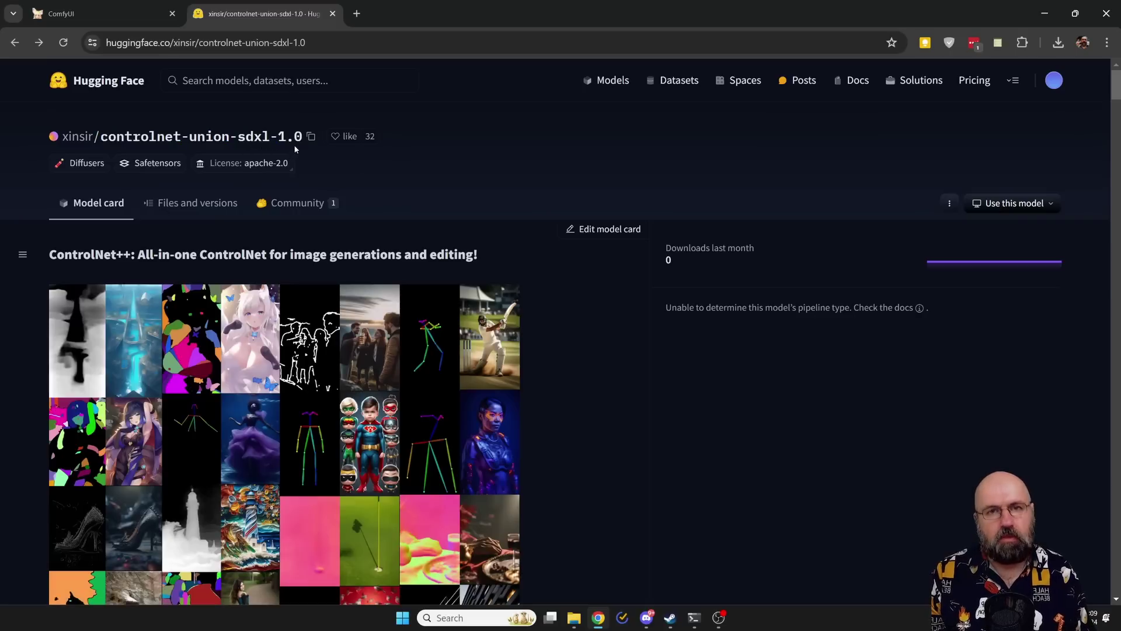
Skim the ControlNet Union model card and its Files and versions list, then go back to ComfyUI.
{"action": "scroll", "coordinate": [451, 334], "scroll_direction": "down", "scroll_amount": 3}
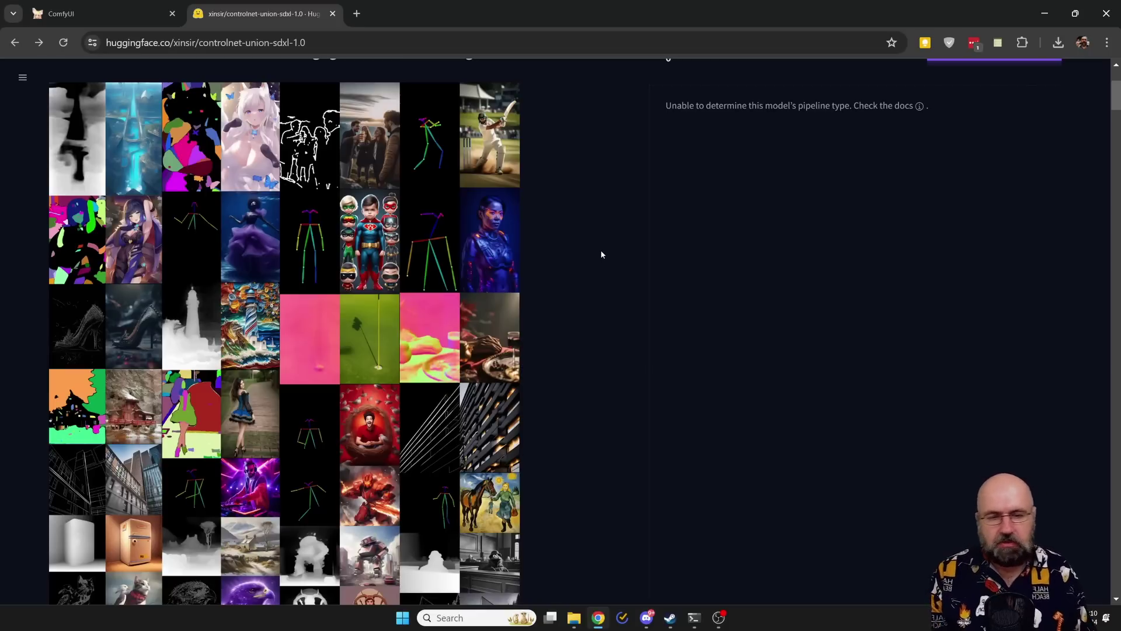
{"action": "scroll", "coordinate": [601, 254], "scroll_direction": "down", "scroll_amount": 15}
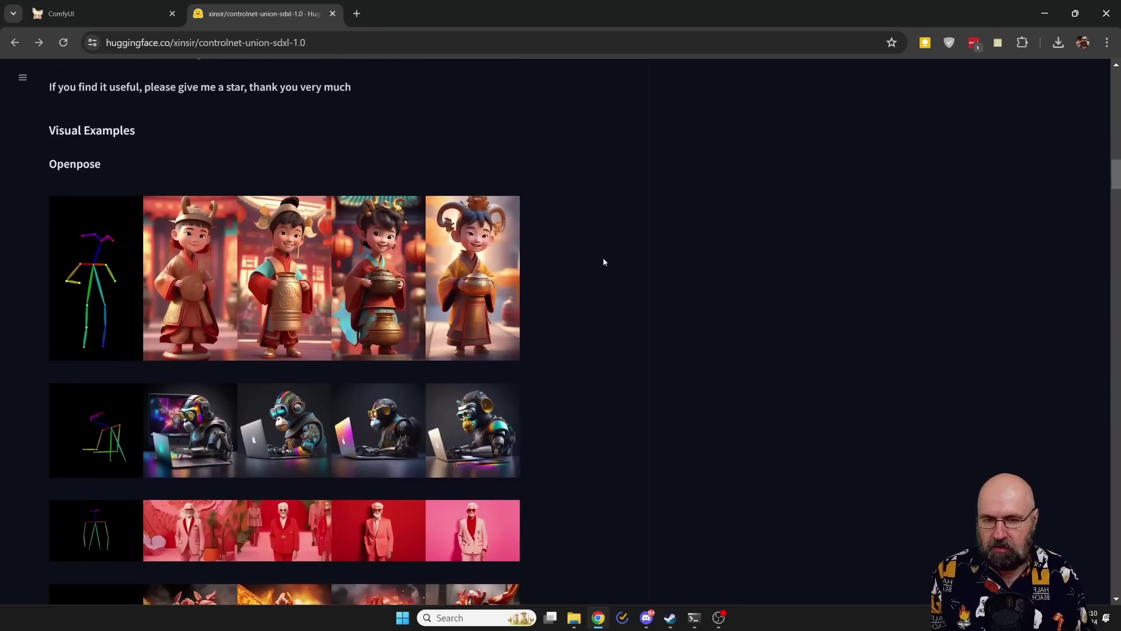
{"action": "scroll", "coordinate": [604, 261], "scroll_direction": "down", "scroll_amount": 15}
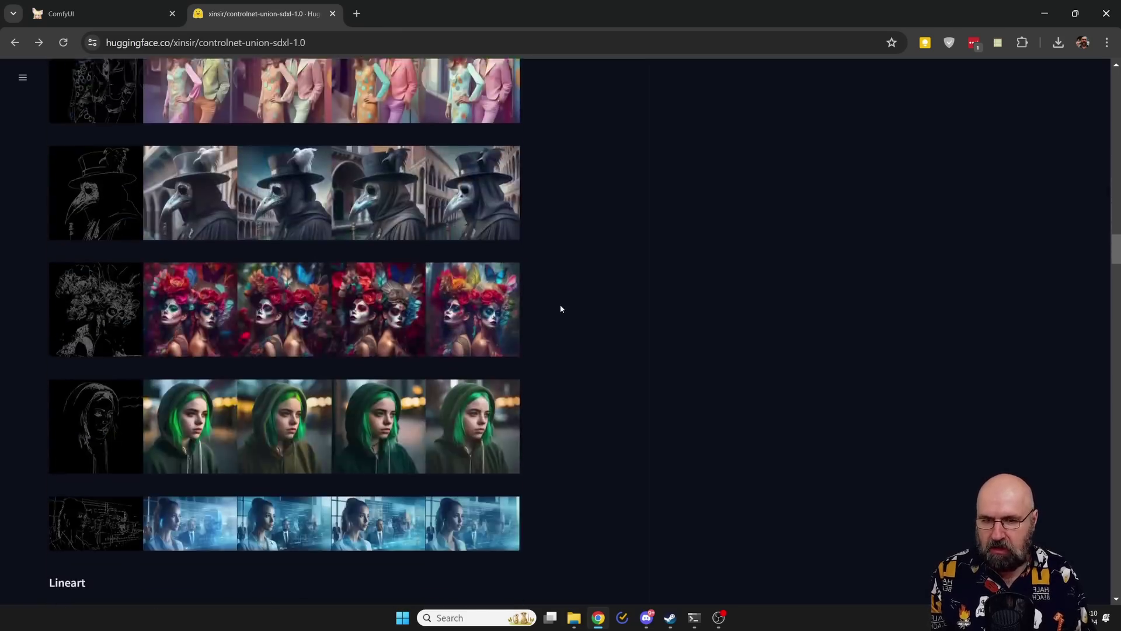
{"action": "scroll", "coordinate": [560, 308], "scroll_direction": "down", "scroll_amount": 15}
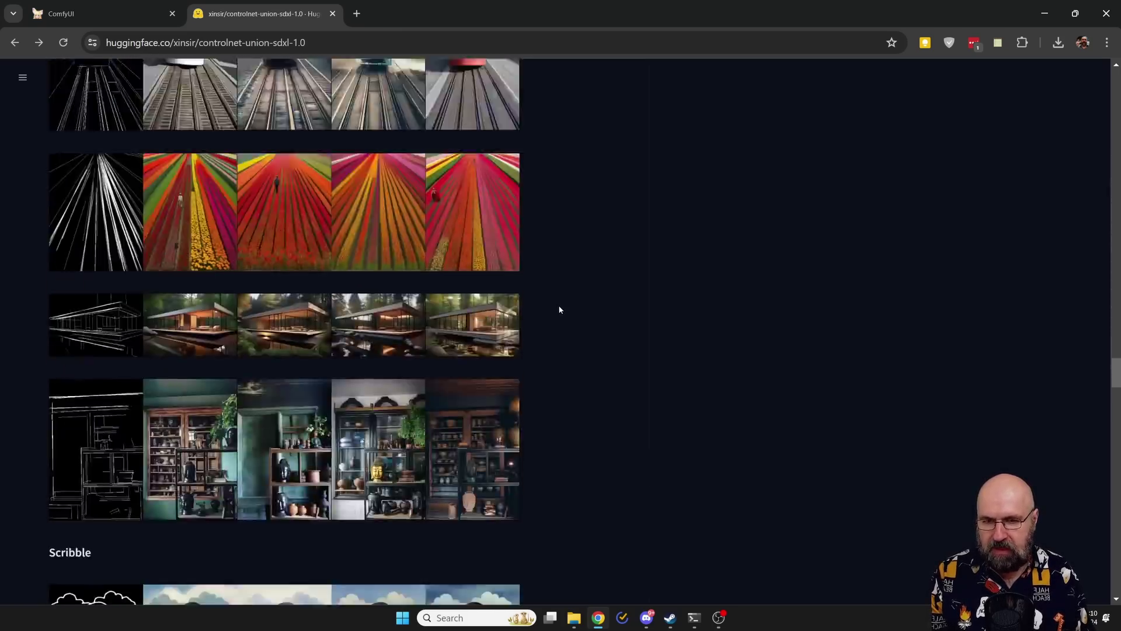
{"action": "scroll", "coordinate": [559, 309], "scroll_direction": "down", "scroll_amount": 3}
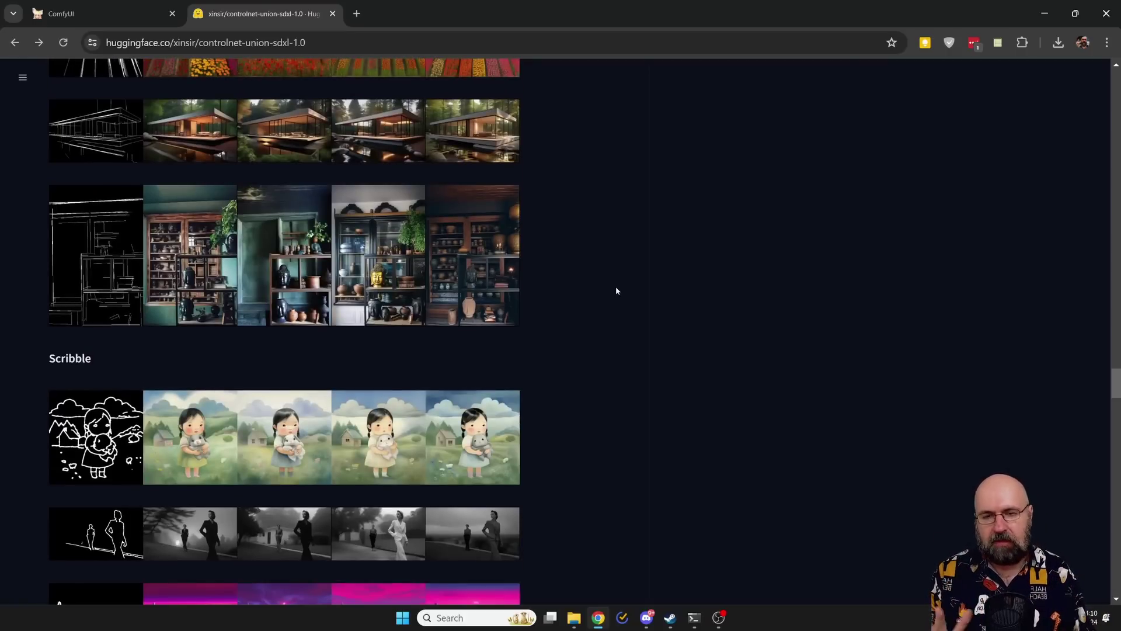
{"action": "scroll", "coordinate": [615, 290], "scroll_direction": "up", "scroll_amount": 15}
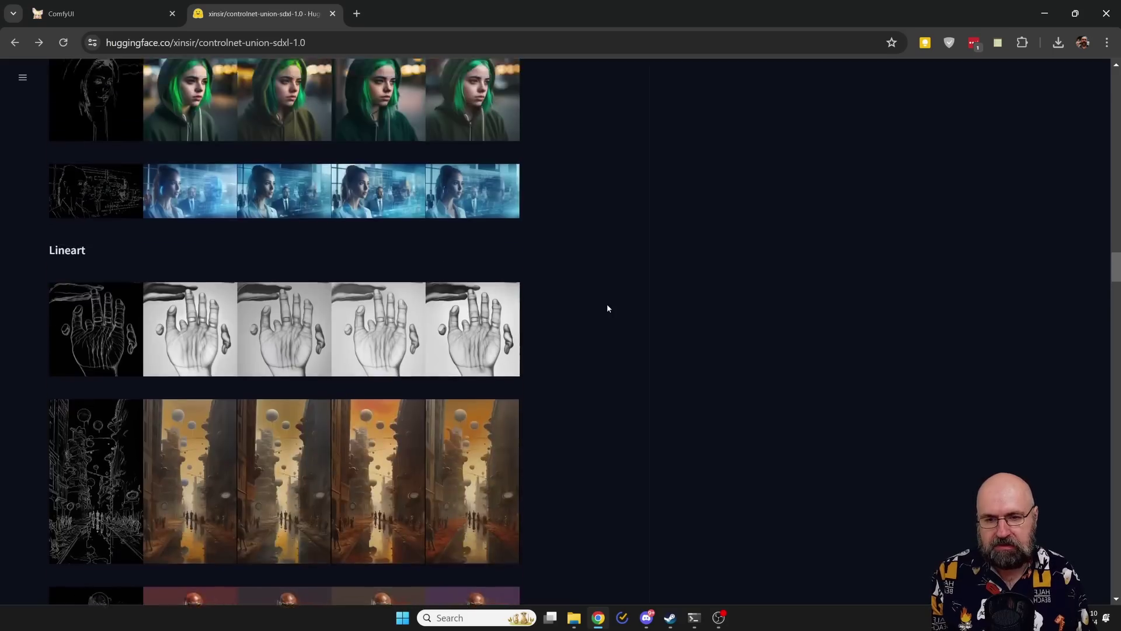
{"action": "scroll", "coordinate": [607, 308], "scroll_direction": "up", "scroll_amount": 20}
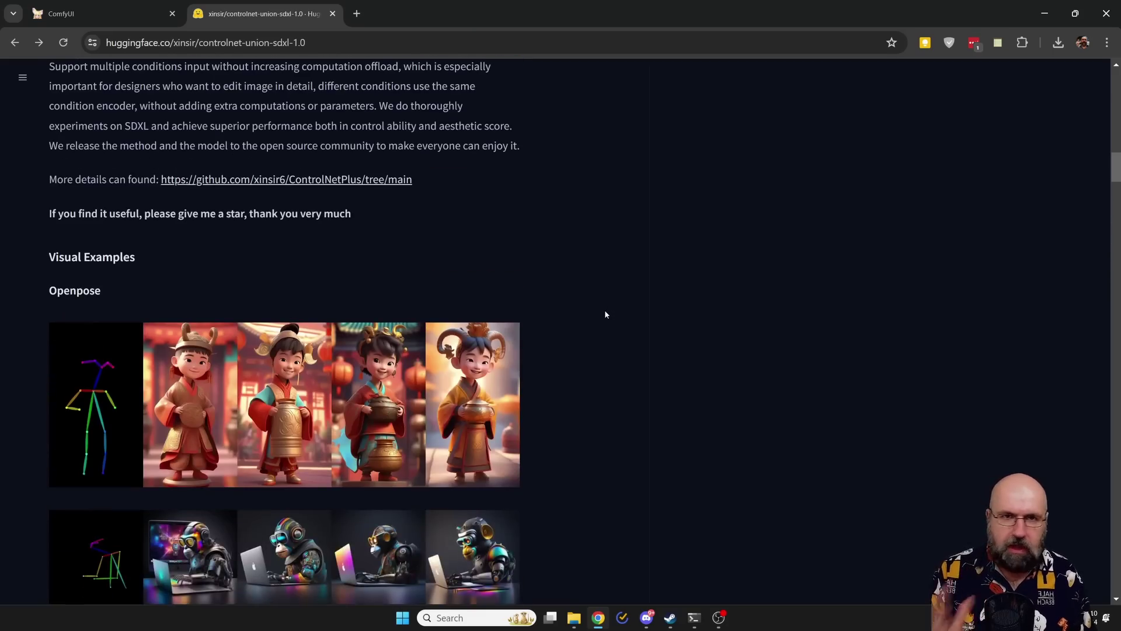
{"action": "scroll", "coordinate": [605, 315], "scroll_direction": "up", "scroll_amount": 15}
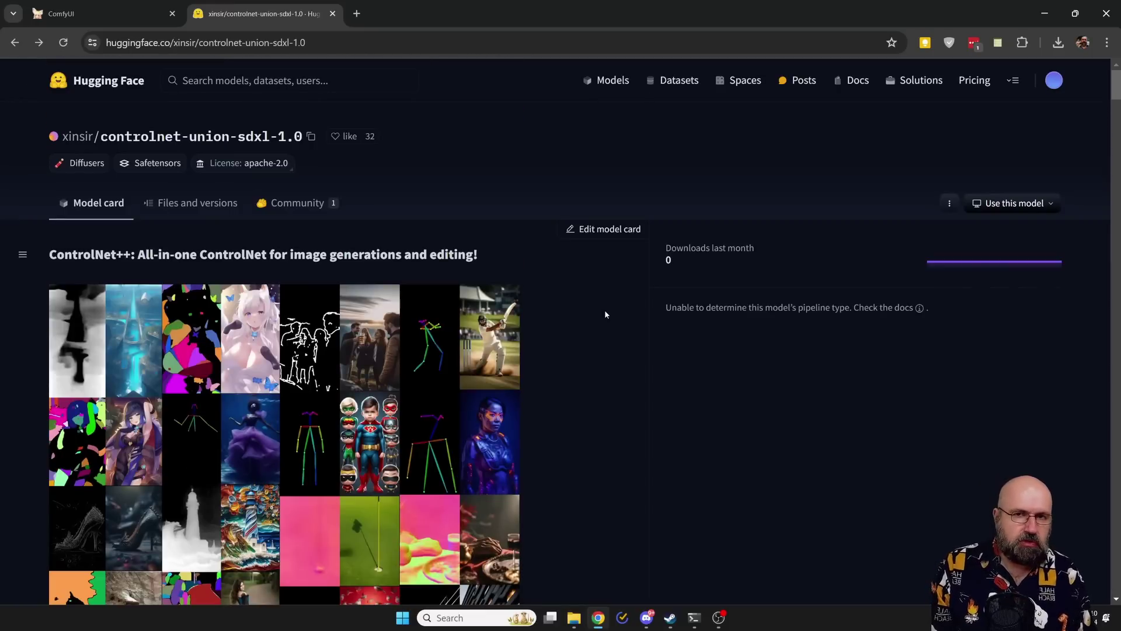
{"action": "left_click", "coordinate": [185, 208]}
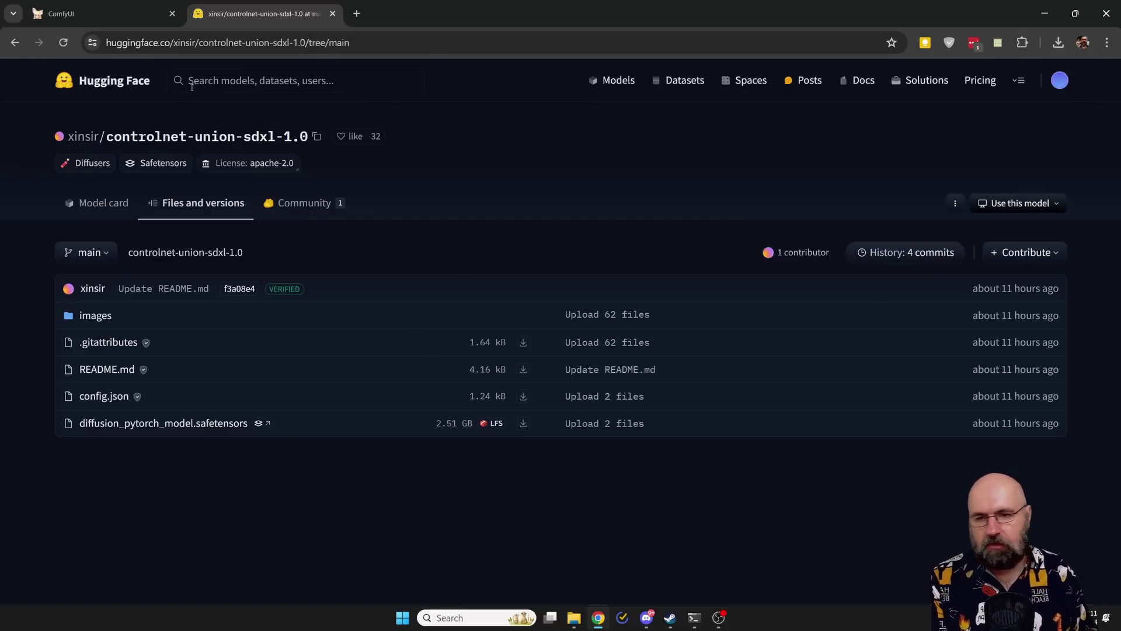
{"action": "left_click", "coordinate": [94, 13]}
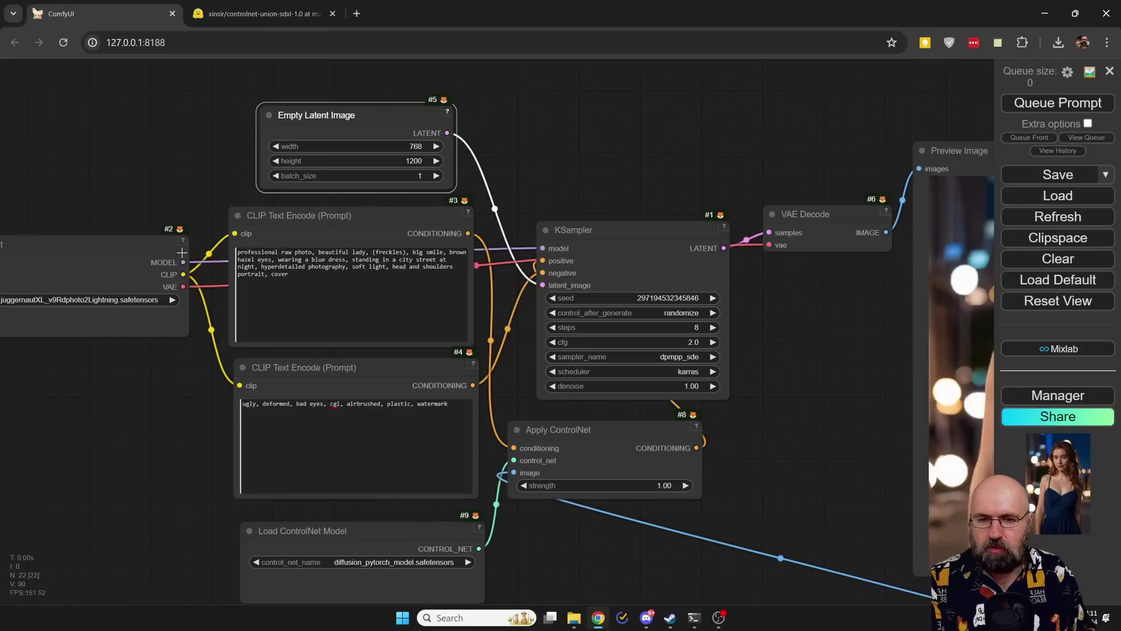
Nudge the Load Checkpoint, Empty Latent Image and both CLIP Text Encode nodes into neater positions.
{"action": "left_click_drag", "start_coordinate": [163, 395], "coordinate": [324, 362]}
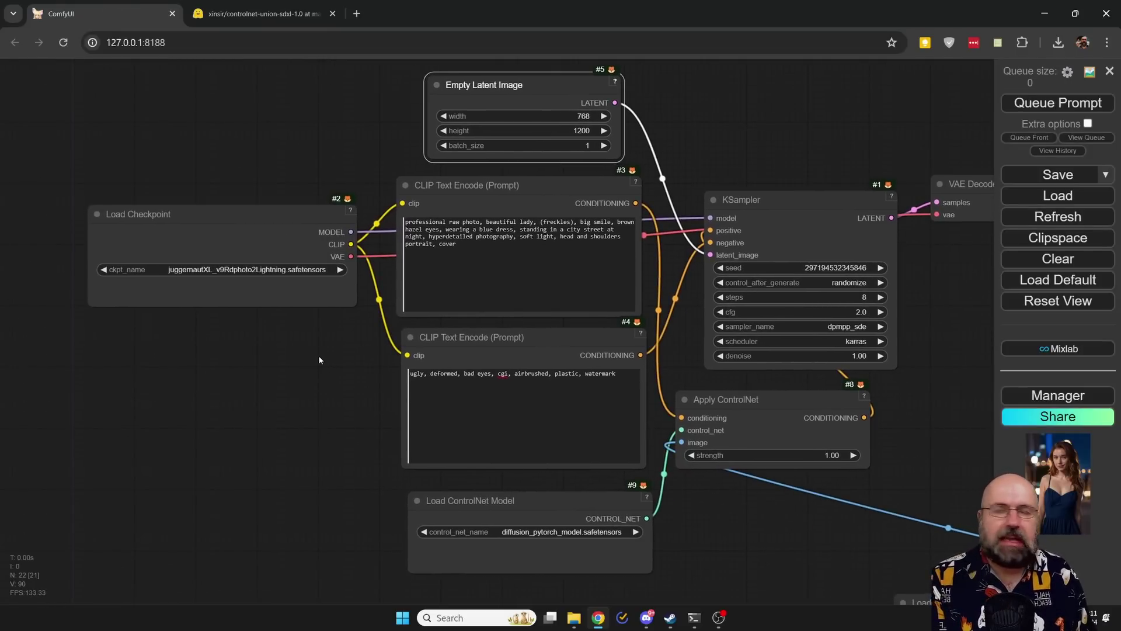
{"action": "left_click_drag", "start_coordinate": [251, 225], "coordinate": [261, 217]}
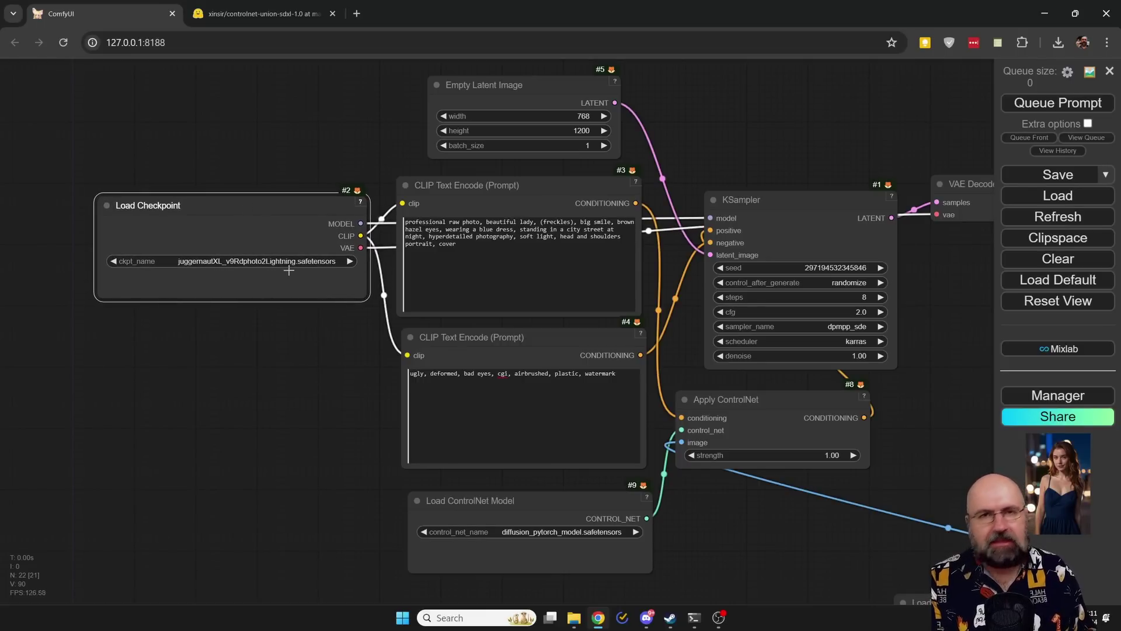
{"action": "left_click_drag", "start_coordinate": [510, 85], "coordinate": [519, 88]}
{"action": "left_click_drag", "start_coordinate": [509, 192], "coordinate": [513, 189]}
{"action": "left_click_drag", "start_coordinate": [527, 339], "coordinate": [529, 337]}
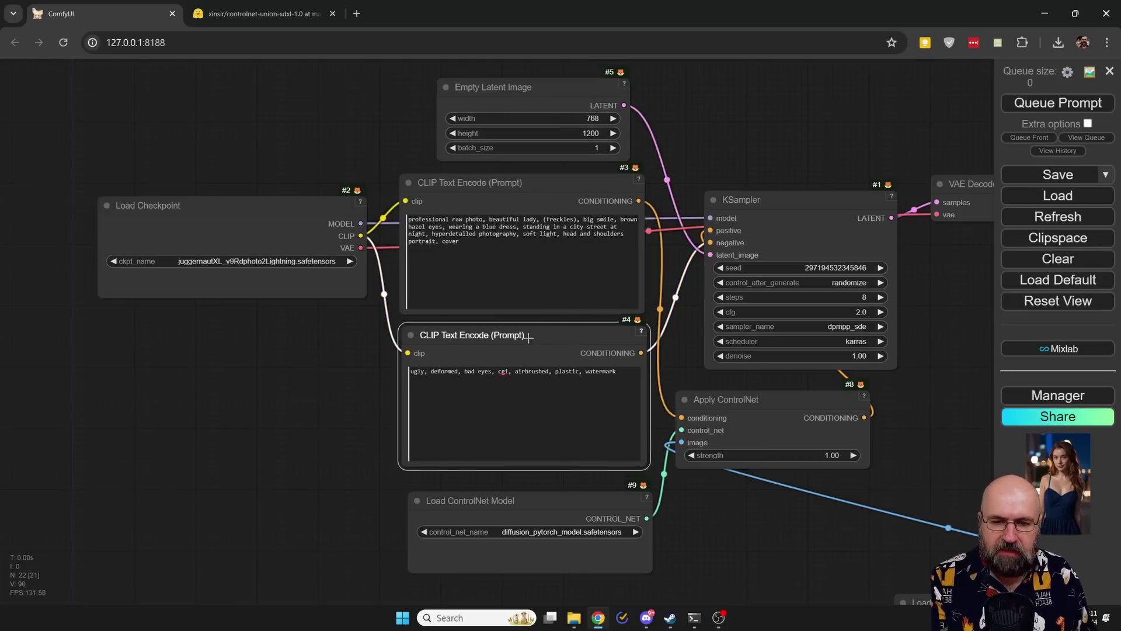
Reposition the Apply ControlNet and Load ControlNet Model nodes slightly.
{"action": "left_click_drag", "start_coordinate": [698, 515], "coordinate": [646, 458]}
{"action": "scroll", "coordinate": [591, 484], "scroll_direction": "up", "scroll_amount": 5}
{"action": "left_click", "coordinate": [726, 208]}
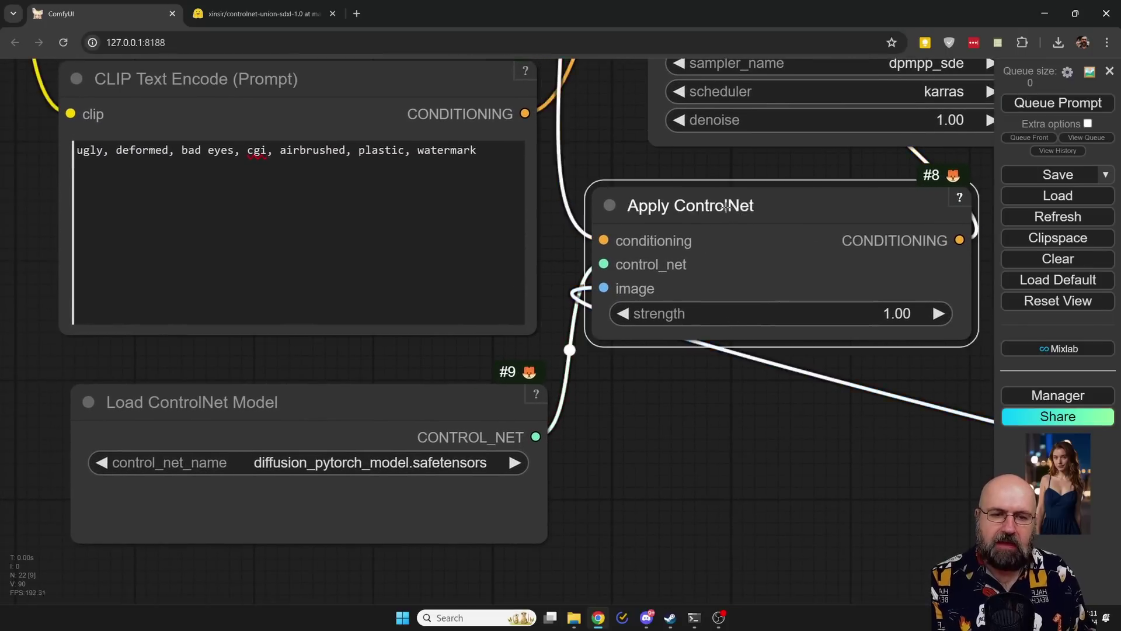
{"action": "left_click_drag", "start_coordinate": [726, 207], "coordinate": [730, 209]}
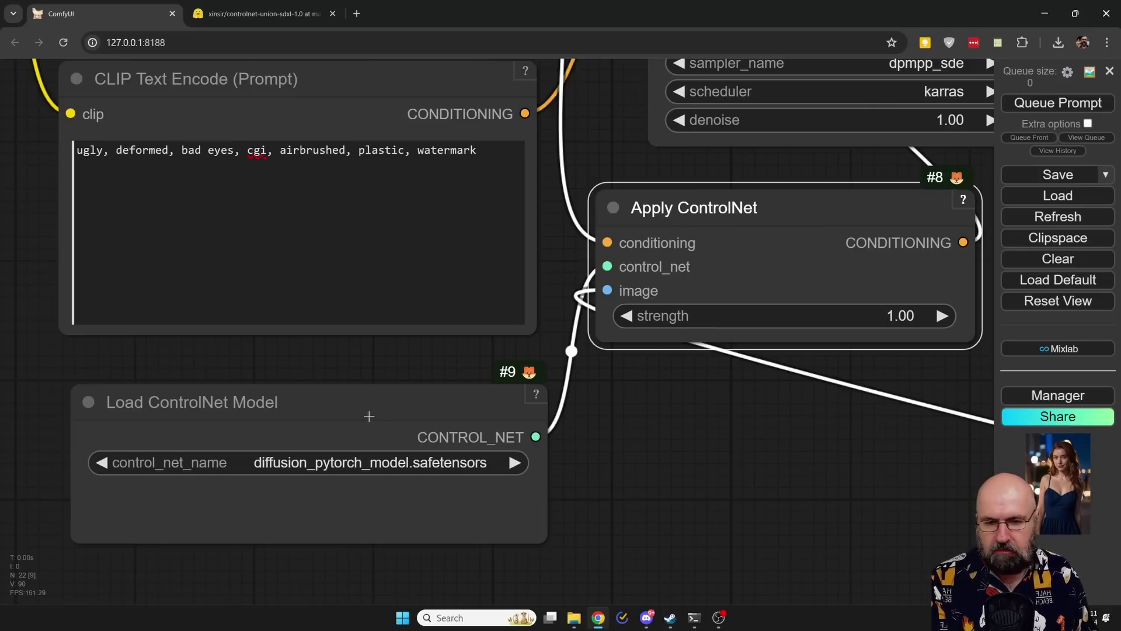
{"action": "mouse_move", "coordinate": [366, 413]}
{"action": "left_mouse_down"}
{"action": "mouse_move", "coordinate": [351, 379]}
{"action": "mouse_move", "coordinate": [378, 402]}
{"action": "left_mouse_up"}
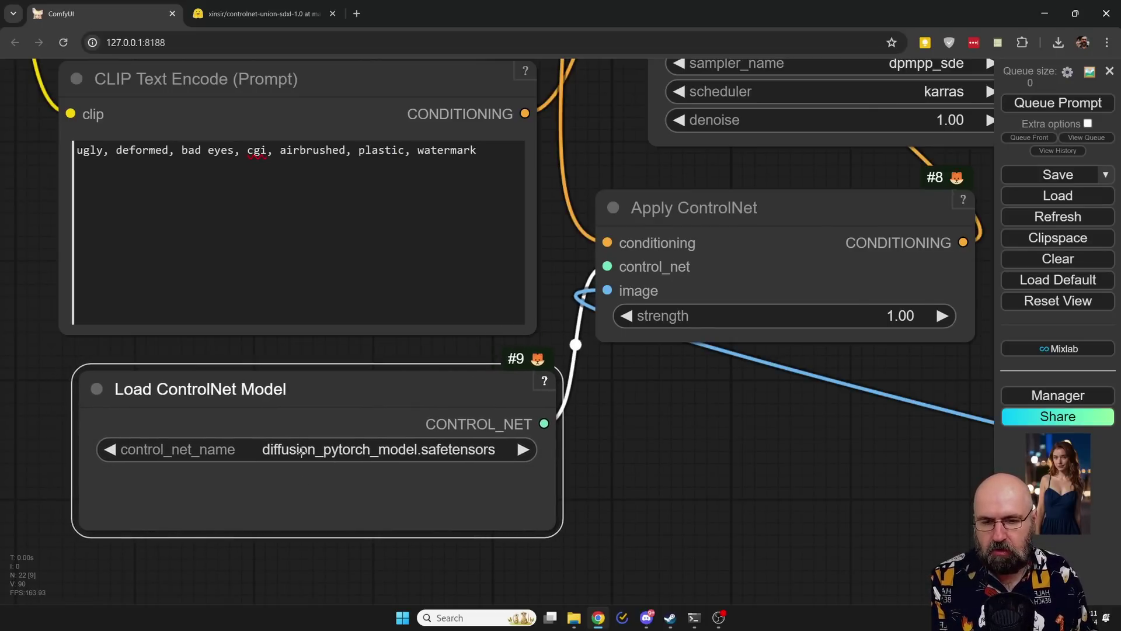
{"action": "scroll", "coordinate": [267, 509], "scroll_direction": "up", "scroll_amount": 1}
{"action": "scroll", "coordinate": [267, 508], "scroll_direction": "up", "scroll_amount": 6}
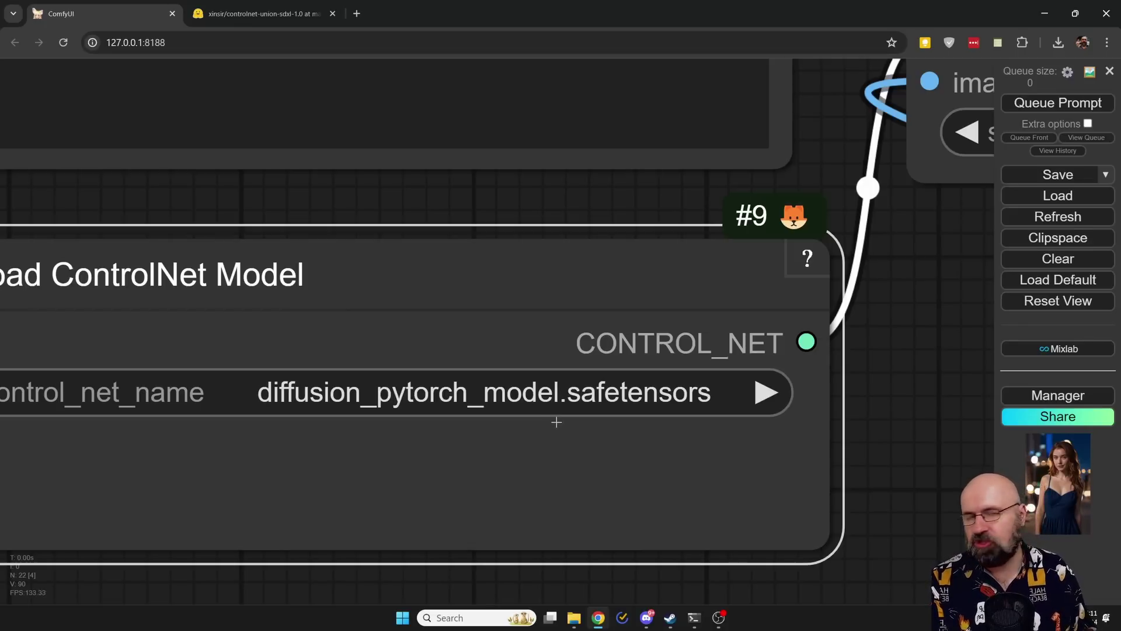
{"action": "scroll", "coordinate": [783, 418], "scroll_direction": "down", "scroll_amount": 5}
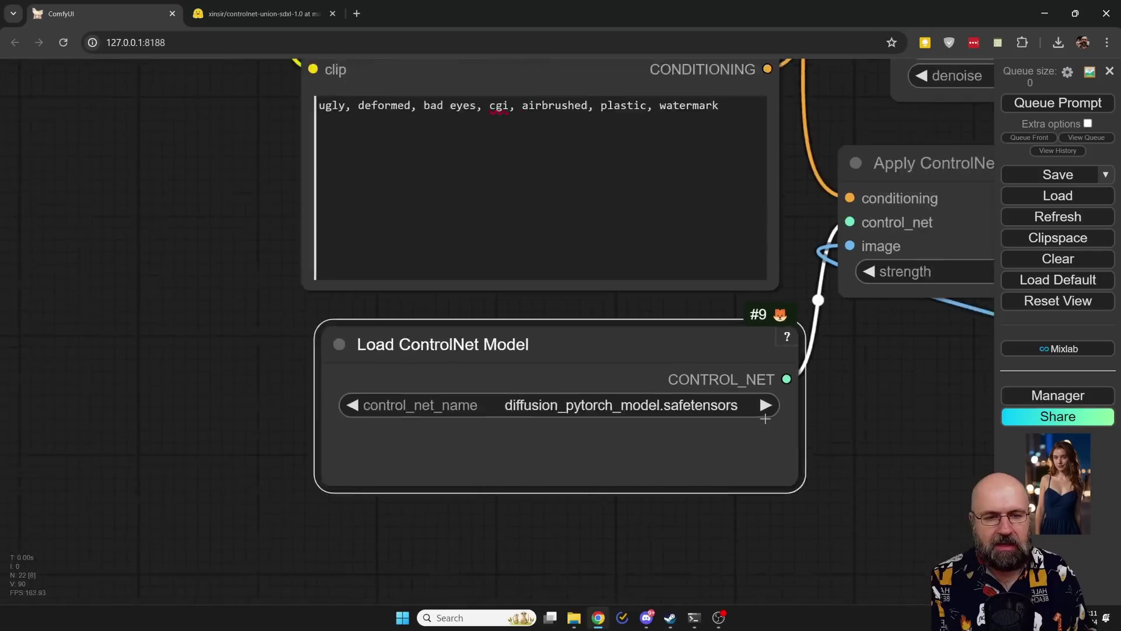
{"action": "left_click_drag", "start_coordinate": [930, 415], "coordinate": [539, 385]}
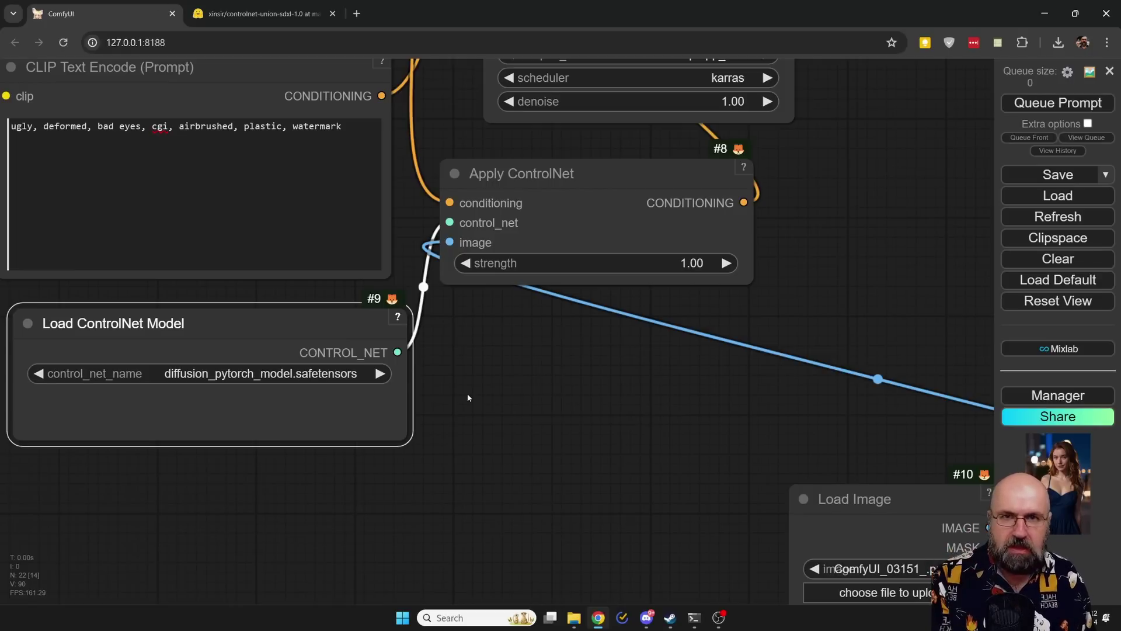
Set the ControlNet preprocessor to scribble with sd_version sdxl at resolution 1024.
{"action": "left_click_drag", "start_coordinate": [581, 419], "coordinate": [469, 297]}
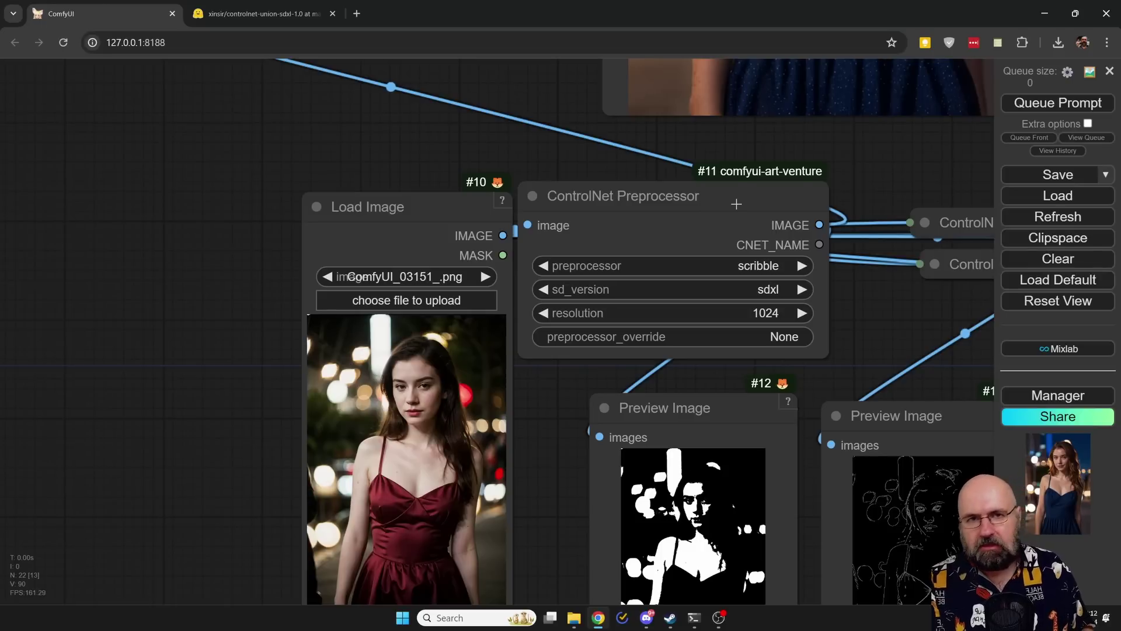
{"action": "left_click", "coordinate": [738, 265]}
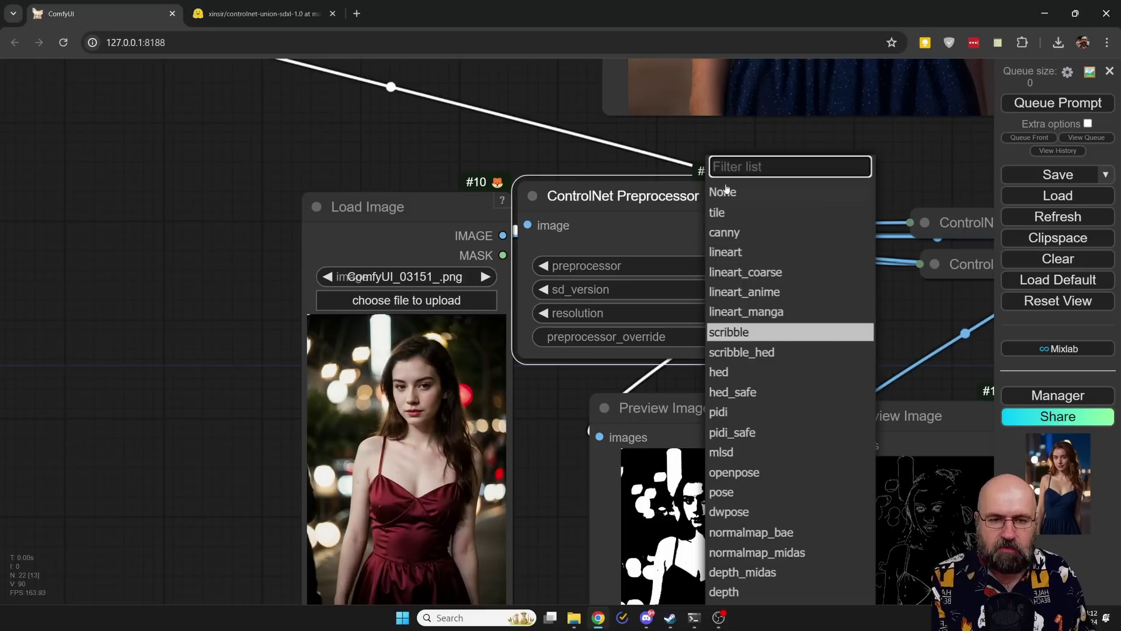
{"action": "left_click", "coordinate": [715, 289]}
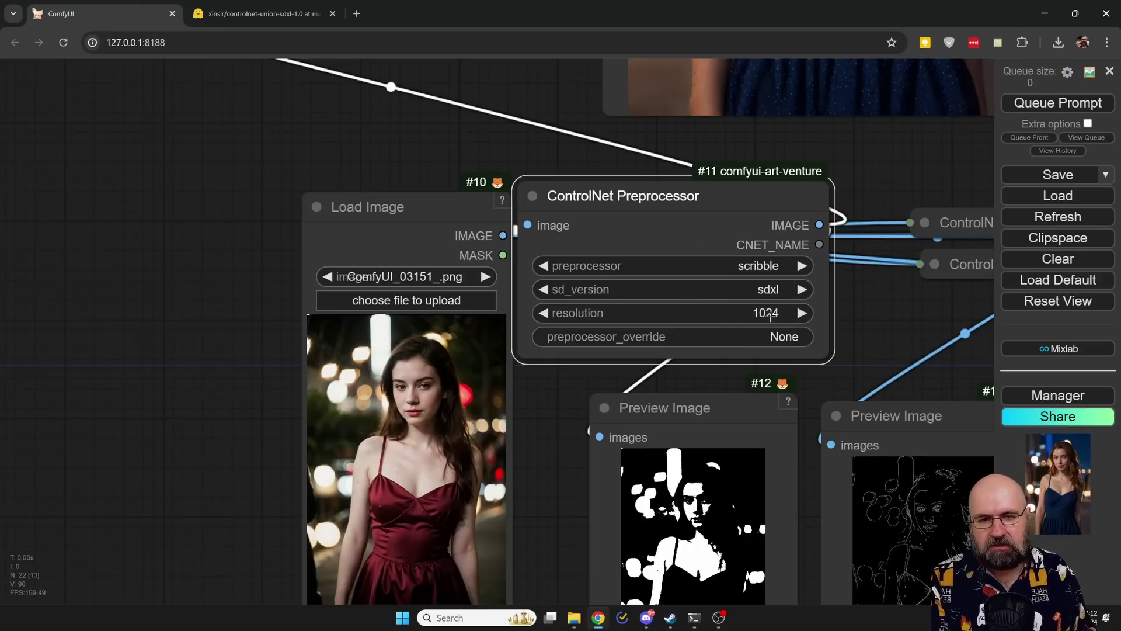
Compare the depth, segmentation, normal-map and scribble preprocessor previews against the source photo.
{"action": "left_click_drag", "start_coordinate": [909, 324], "coordinate": [525, 260]}
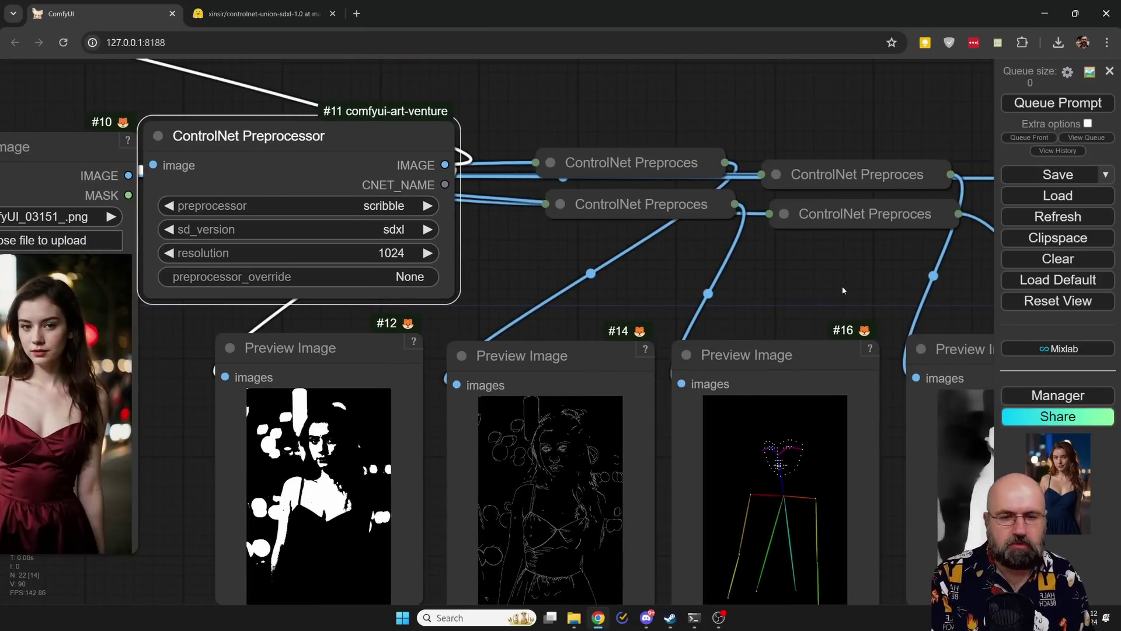
{"action": "left_click_drag", "start_coordinate": [843, 290], "coordinate": [376, 100]}
{"action": "left_click_drag", "start_coordinate": [605, 480], "coordinate": [377, 478]}
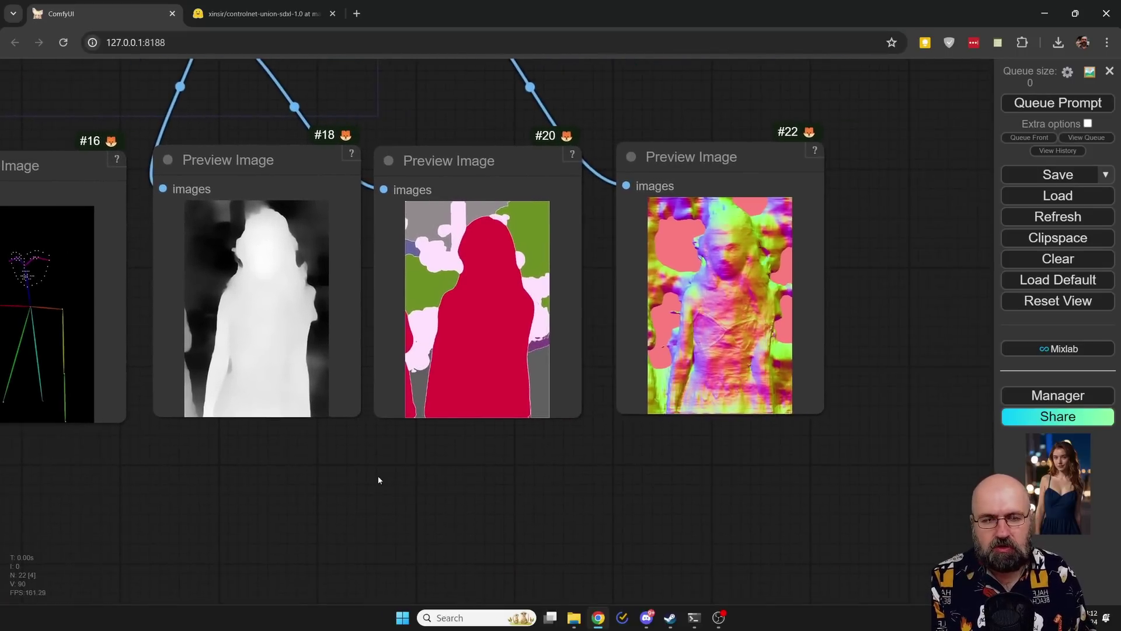
{"action": "left_click_drag", "start_coordinate": [194, 482], "coordinate": [413, 498]}
{"action": "left_click_drag", "start_coordinate": [209, 298], "coordinate": [263, 318]}
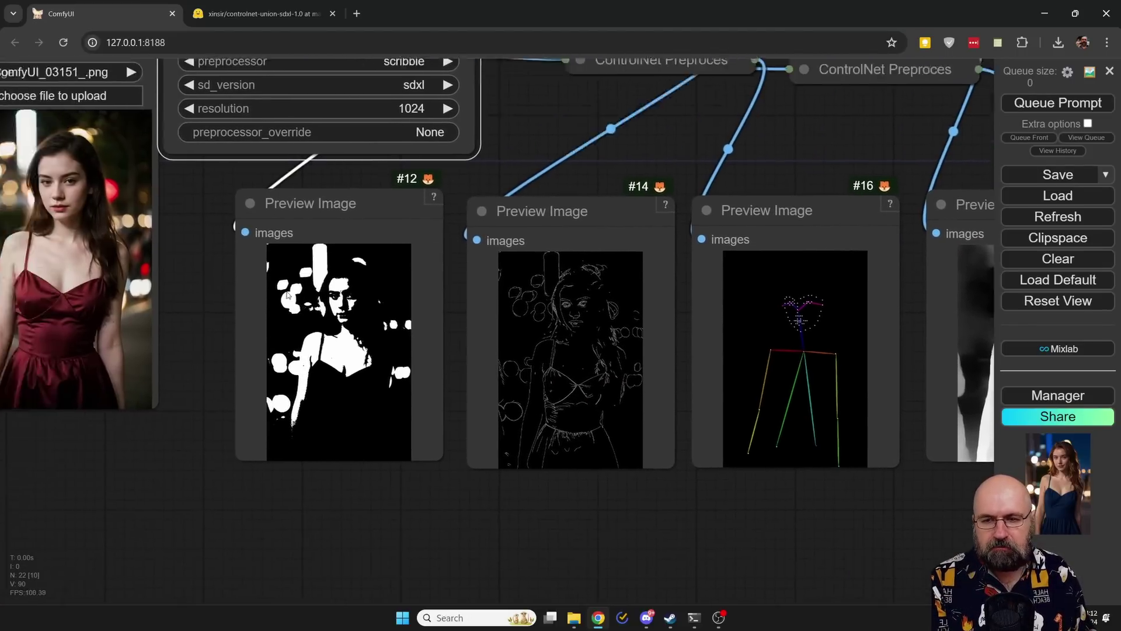
{"action": "scroll", "coordinate": [565, 303], "scroll_direction": "up", "scroll_amount": 9}
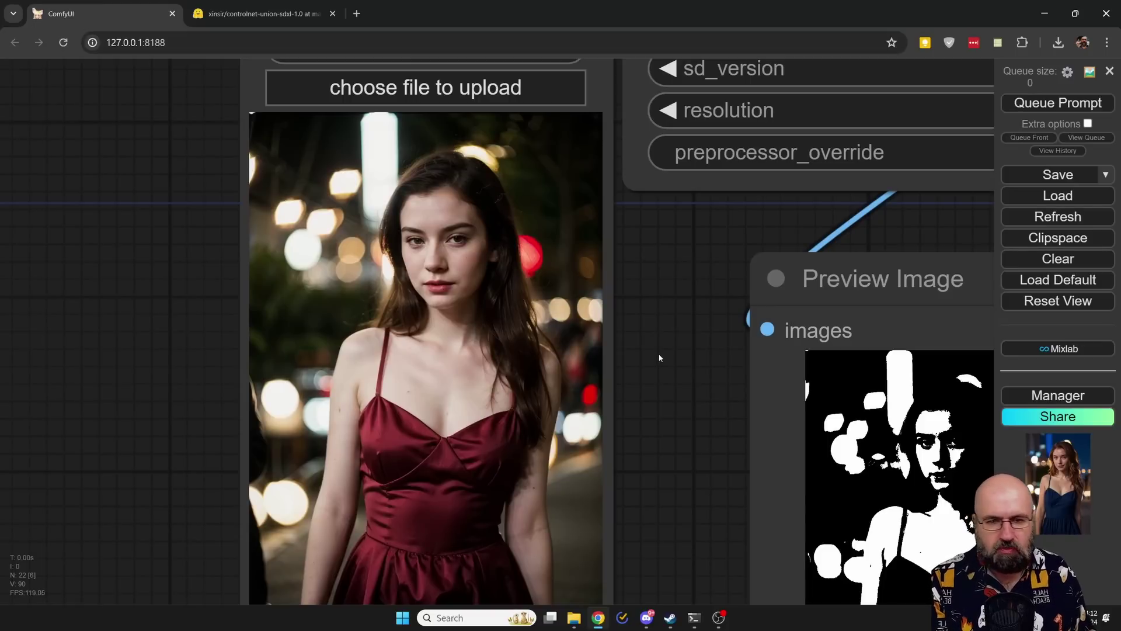
{"action": "scroll", "coordinate": [659, 347], "scroll_direction": "down", "scroll_amount": 6}
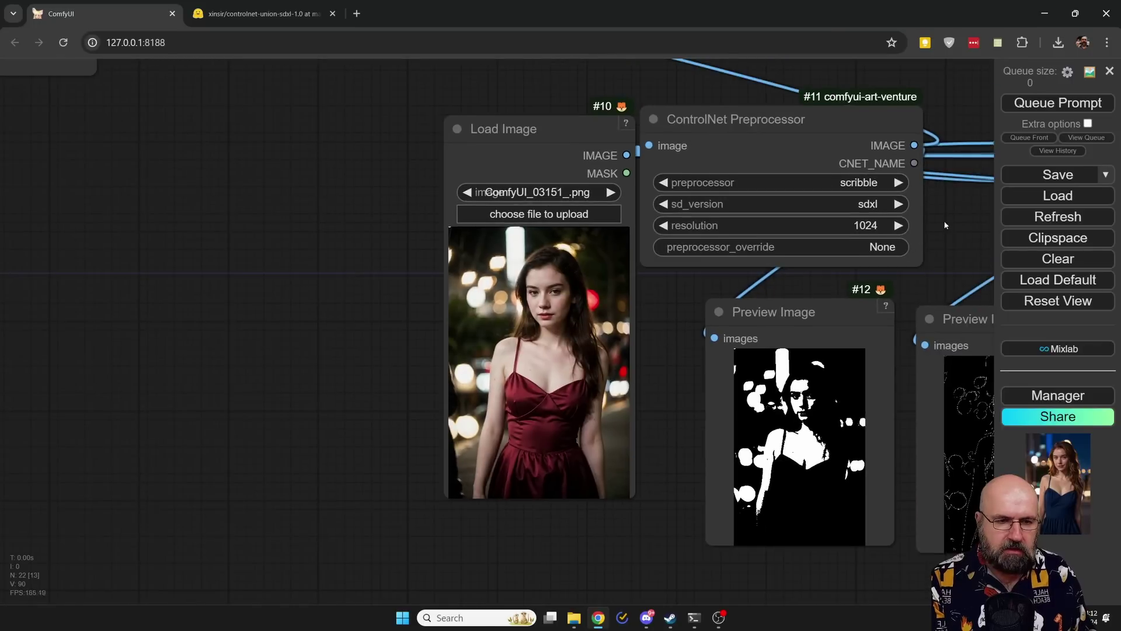
{"action": "left_click_drag", "start_coordinate": [946, 225], "coordinate": [891, 281]}
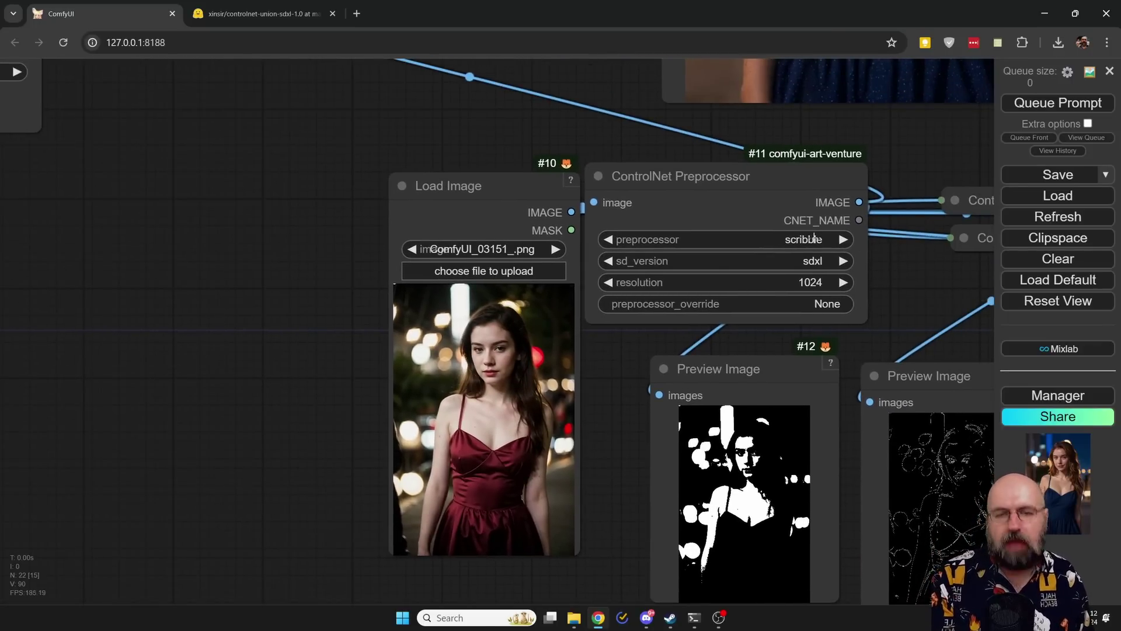
{"action": "left_click_drag", "start_coordinate": [89, 94], "coordinate": [224, 506]}
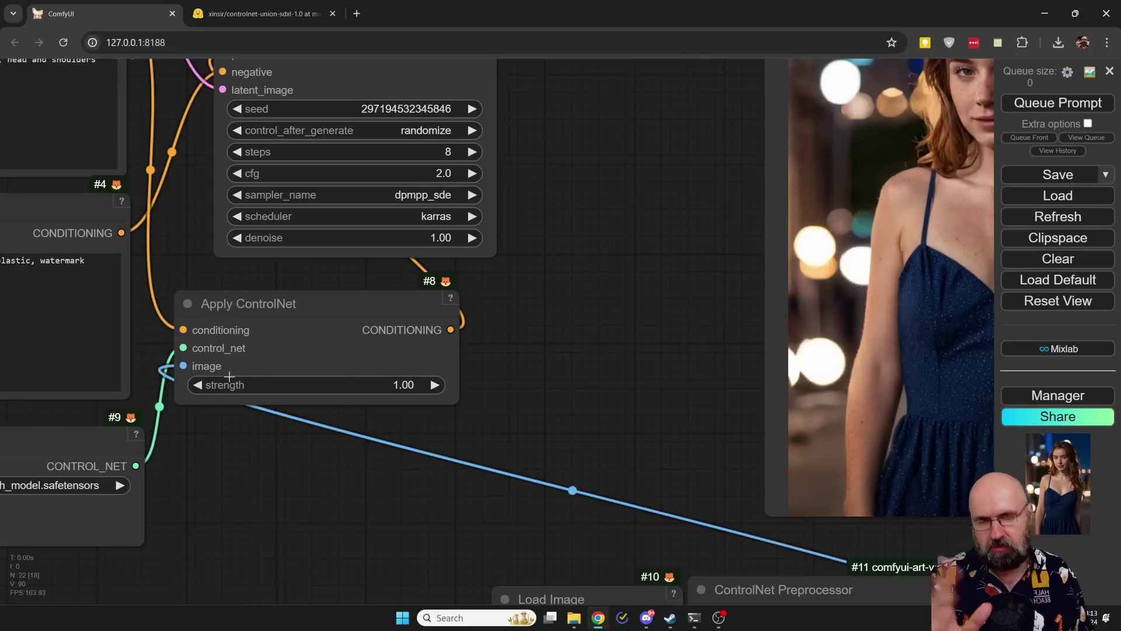
{"action": "left_click_drag", "start_coordinate": [182, 211], "coordinate": [489, 355]}
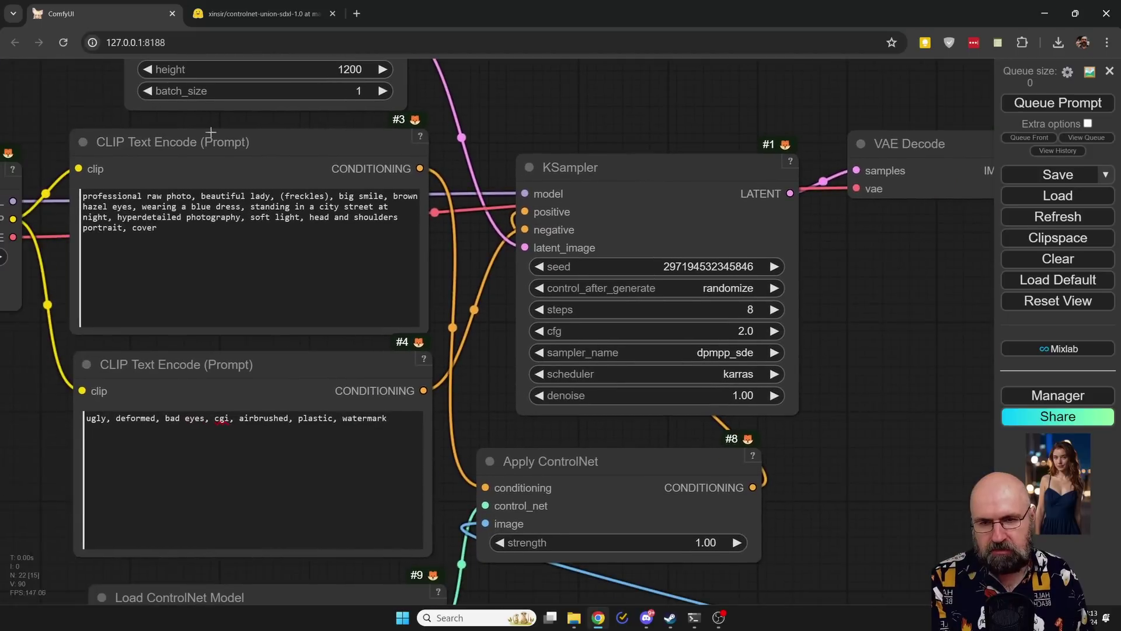
{"action": "left_click", "coordinate": [206, 146]}
{"action": "left_click_drag", "start_coordinate": [208, 156], "coordinate": [216, 157]}
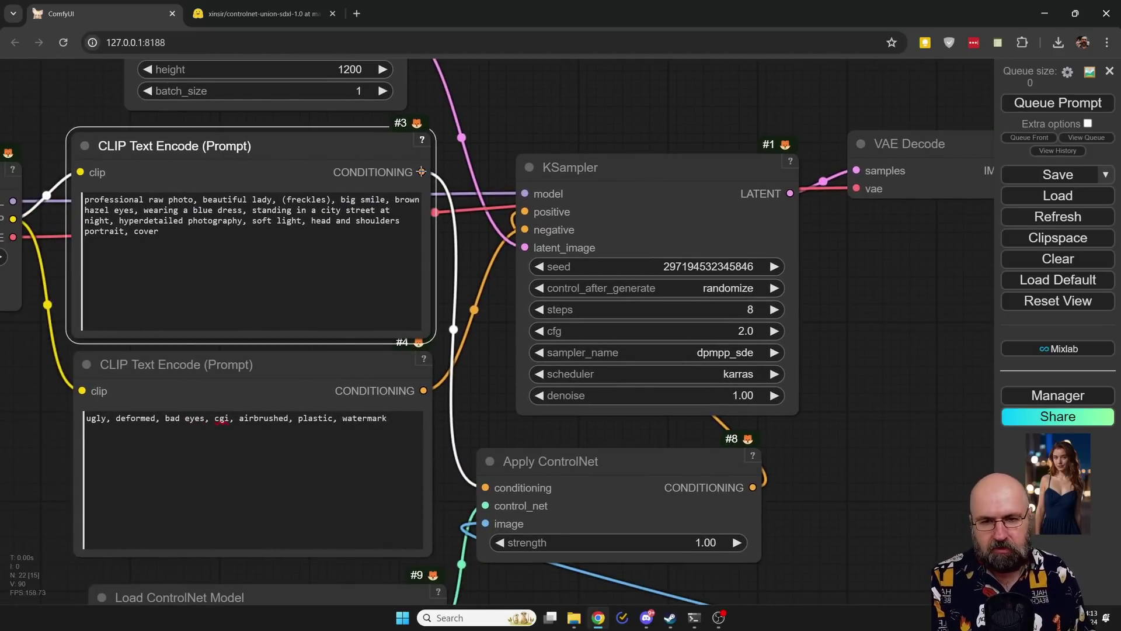
{"action": "left_click_drag", "start_coordinate": [592, 473], "coordinate": [606, 470]}
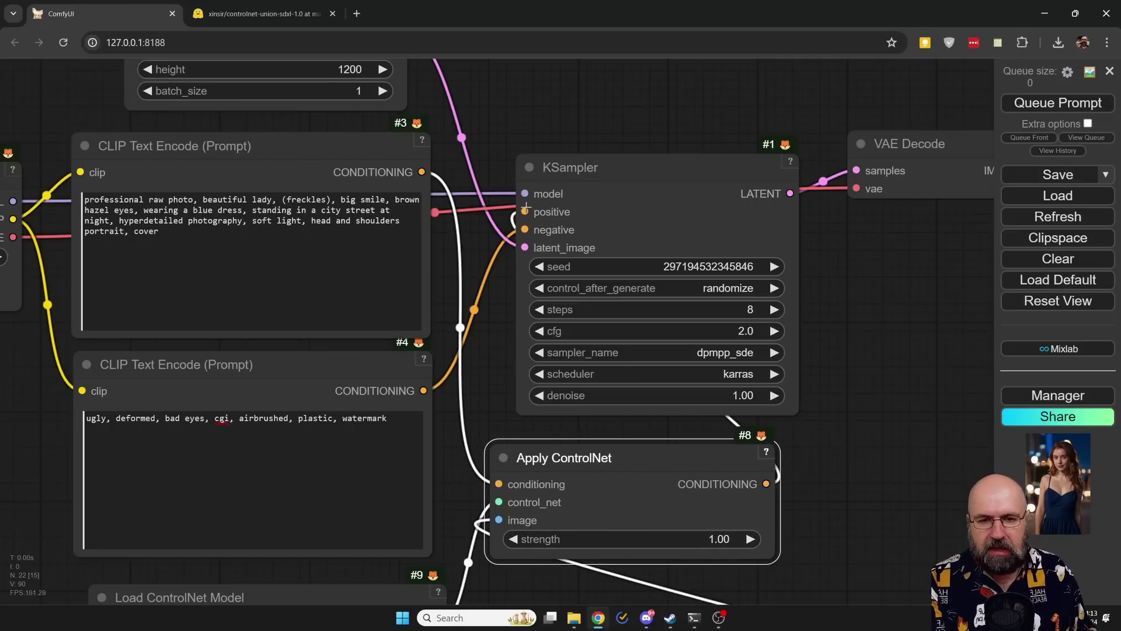
{"action": "left_click", "coordinate": [612, 170]}
{"action": "scroll", "coordinate": [566, 234], "scroll_direction": "up", "scroll_amount": 8}
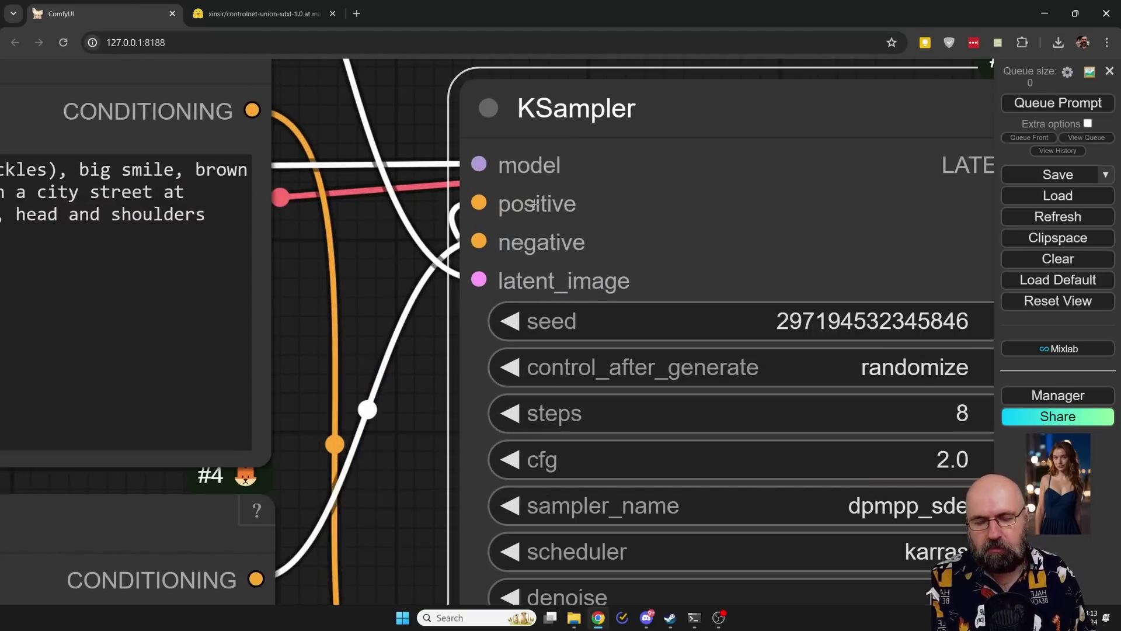
{"action": "scroll", "coordinate": [416, 366], "scroll_direction": "down", "scroll_amount": 4}
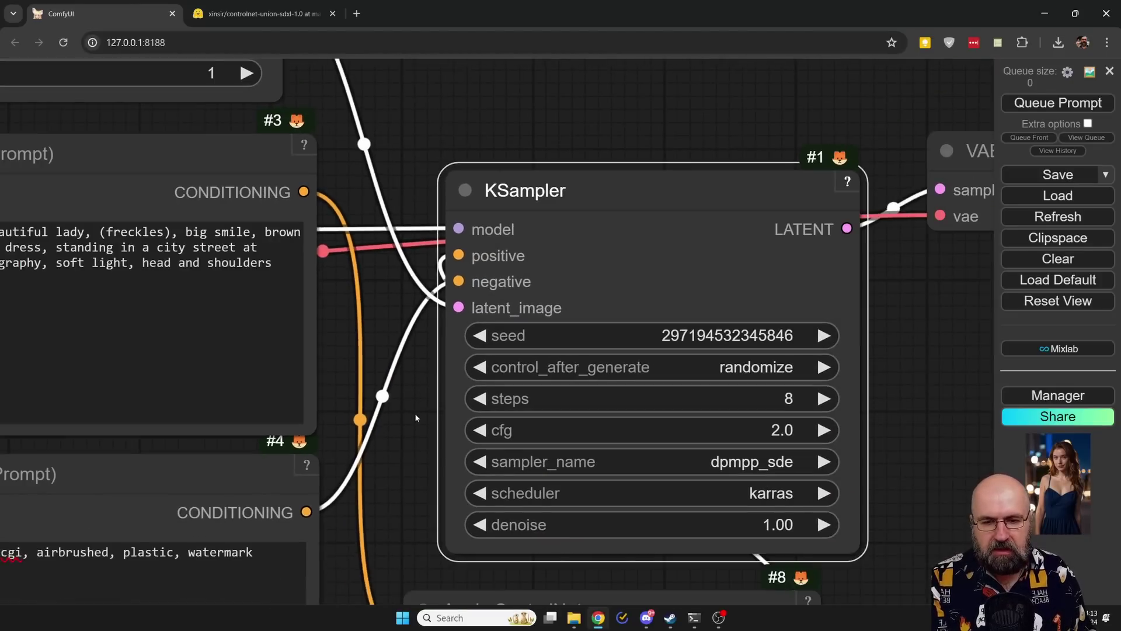
{"action": "scroll", "coordinate": [281, 385], "scroll_direction": "up", "scroll_amount": 3}
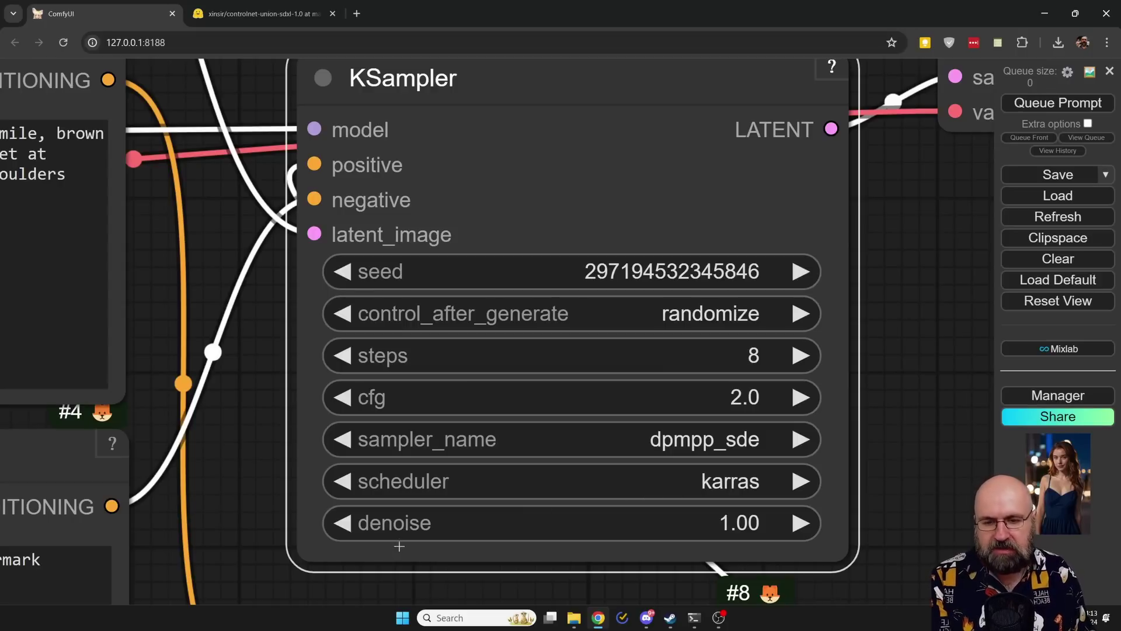
Zoom in on the Empty Latent Image node to confirm the 768 by 1200 size.
{"action": "scroll", "coordinate": [721, 517], "scroll_direction": "down", "scroll_amount": 7}
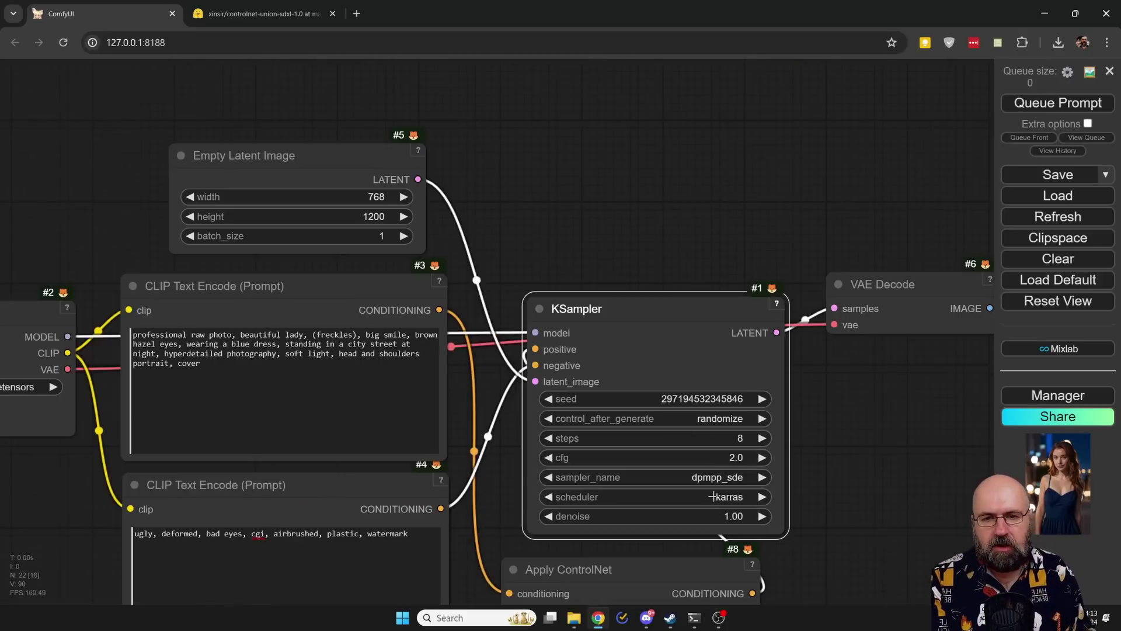
{"action": "scroll", "coordinate": [644, 271], "scroll_direction": "left", "scroll_amount": 5}
{"action": "scroll", "coordinate": [446, 259], "scroll_direction": "up", "scroll_amount": 7}
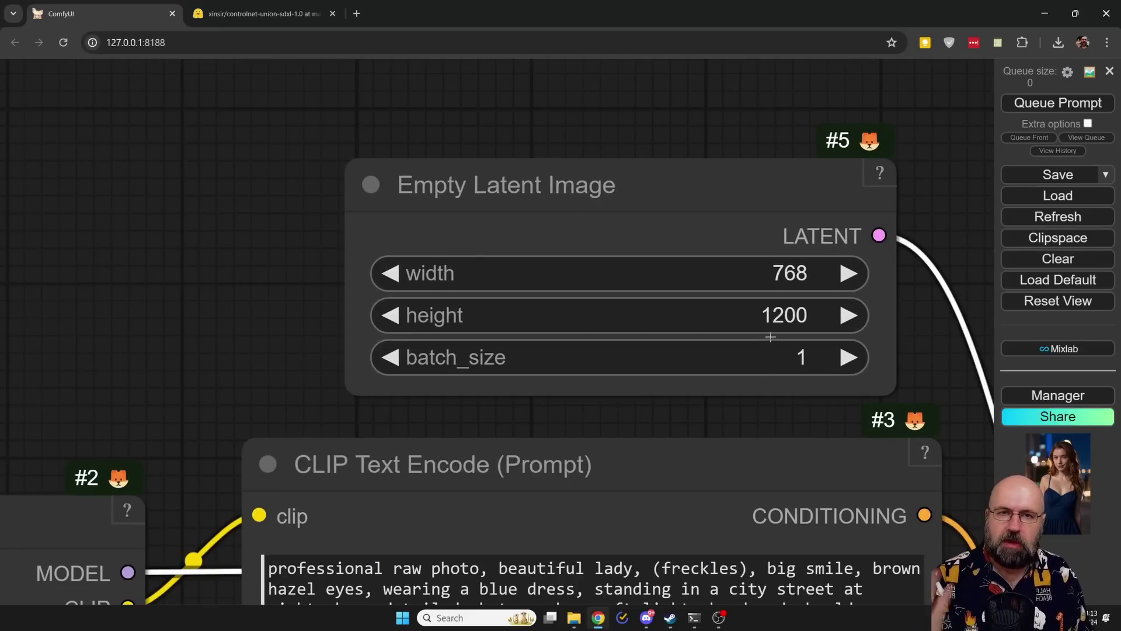
{"action": "scroll", "coordinate": [677, 272], "scroll_direction": "right", "scroll_amount": 5}
{"action": "scroll", "coordinate": [677, 272], "scroll_direction": "down", "scroll_amount": 7}
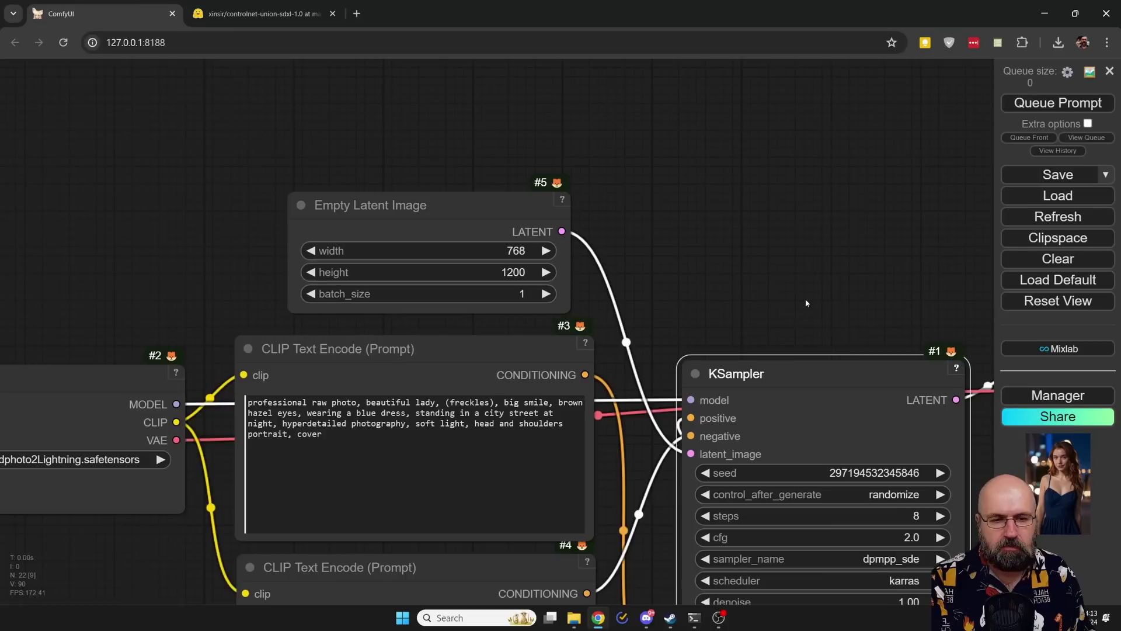
Bring the generated portrait of the woman in the blue dress into view.
{"action": "left_click_drag", "start_coordinate": [805, 299], "coordinate": [51, 149]}
{"action": "left_click_drag", "start_coordinate": [499, 375], "coordinate": [529, 344]}
{"action": "left_click_drag", "start_coordinate": [450, 375], "coordinate": [321, 298]}
{"action": "scroll", "coordinate": [320, 298], "scroll_direction": "down", "scroll_amount": 2}
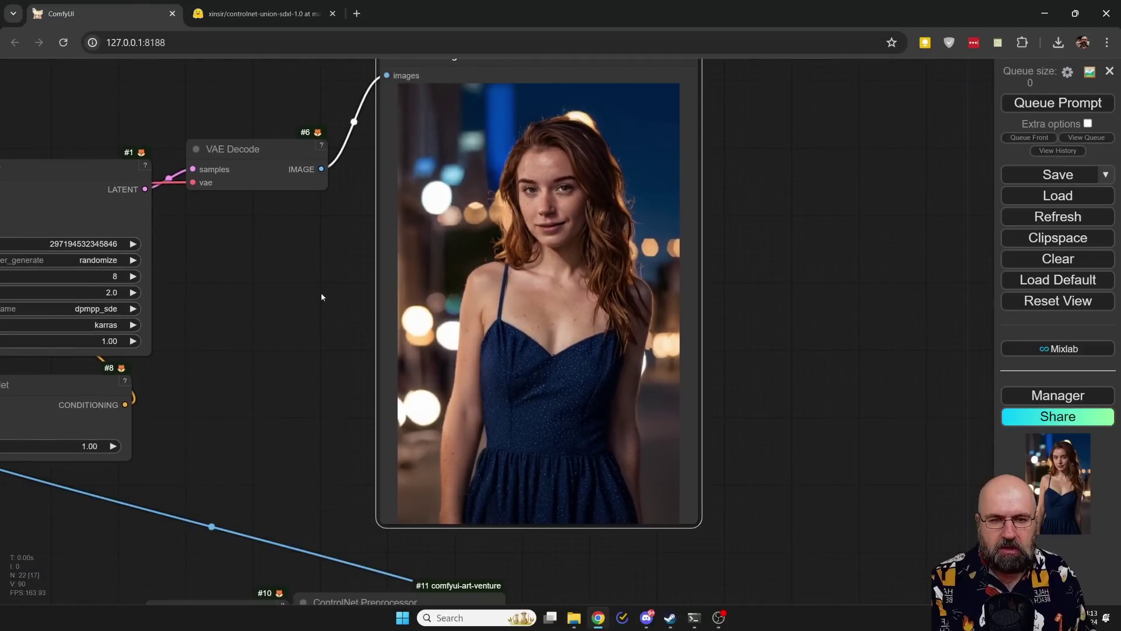